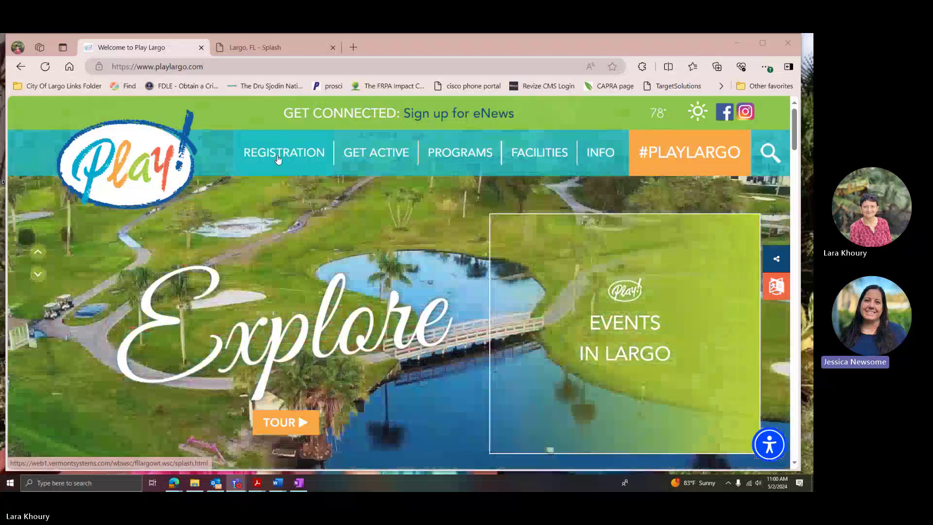
# - Open the Play Largo registration site and log in to the household account with the prefilled credentials
pyautogui.click(278, 156)
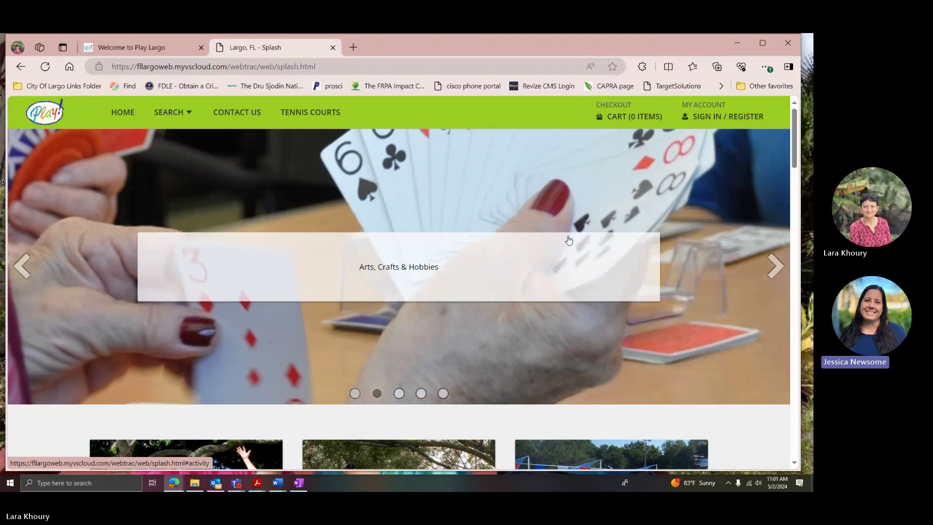
pyautogui.click(719, 115)
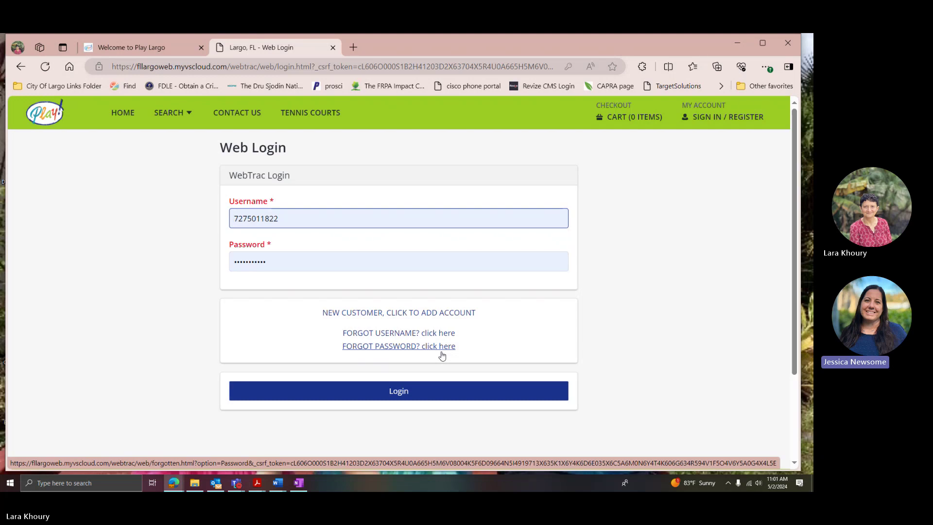
pyautogui.click(392, 397)
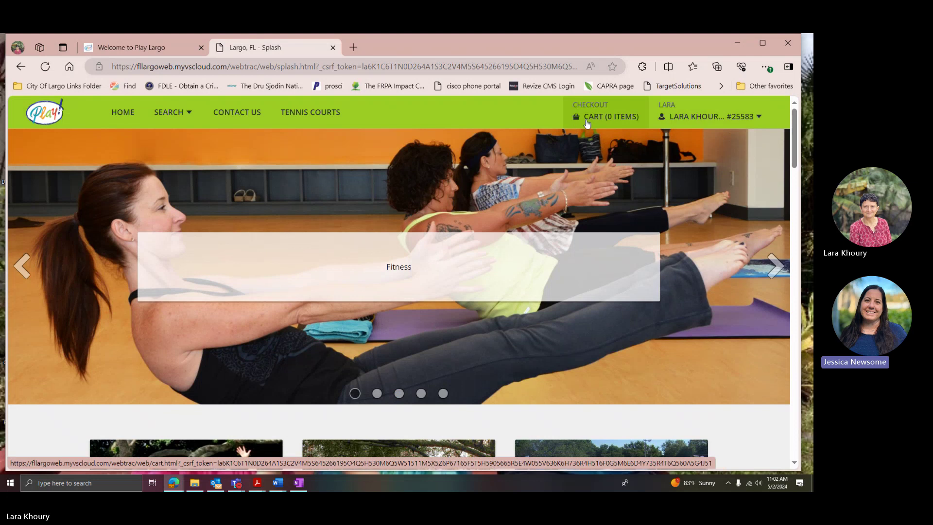
pyautogui.click(182, 119)
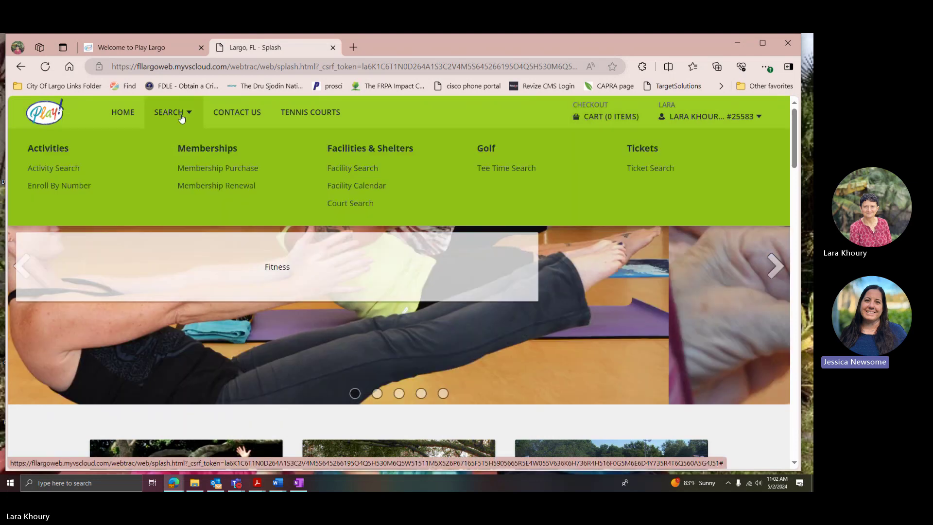
pyautogui.click(310, 111)
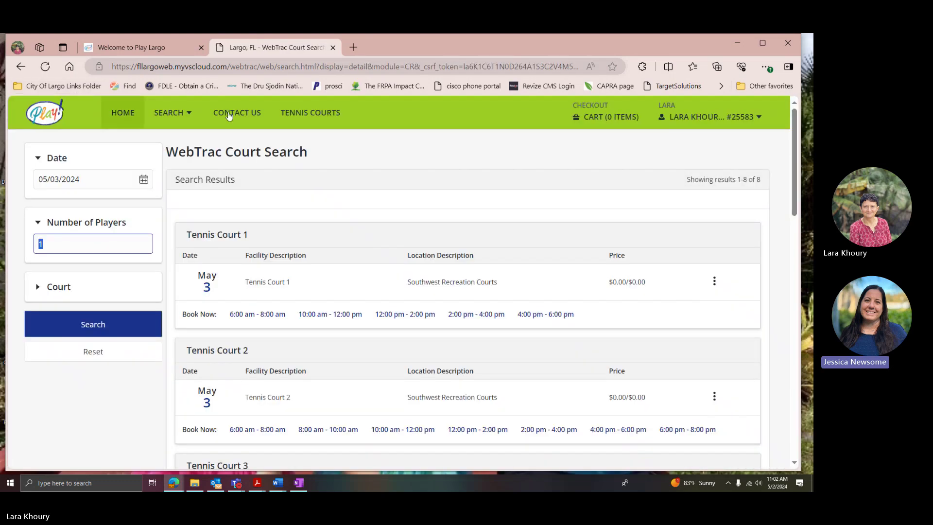
pyautogui.click(20, 66)
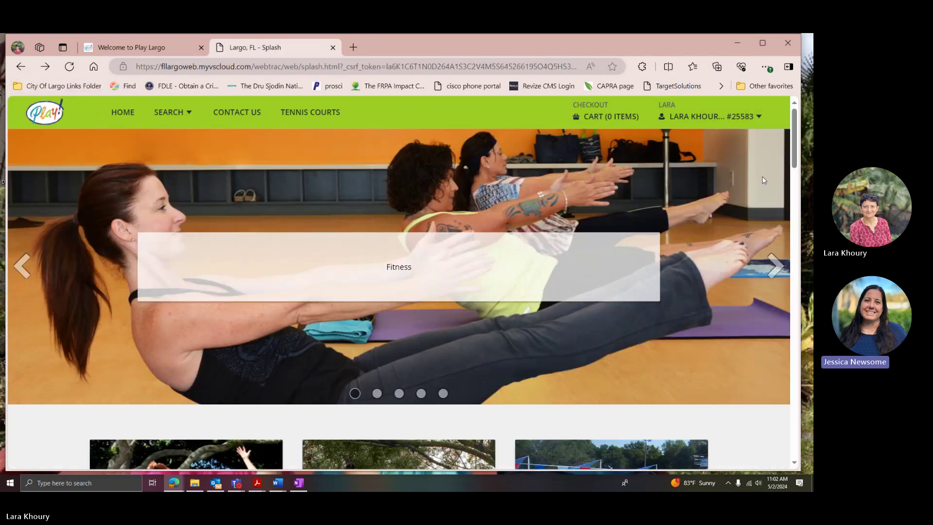
# - List the account's old balances from the shopping cart and add the After Care at Highland 05/06 - 05/10 balance to the cart
pyautogui.click(593, 116)
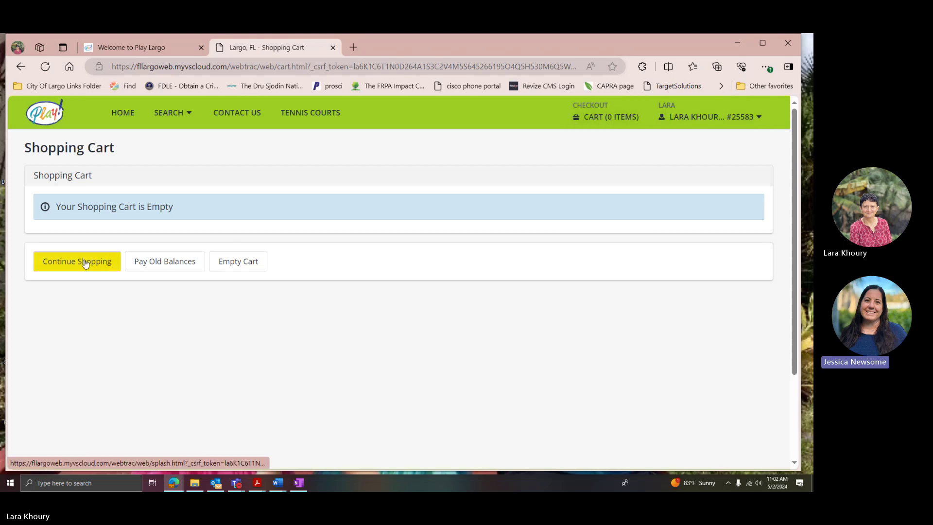
pyautogui.click(156, 263)
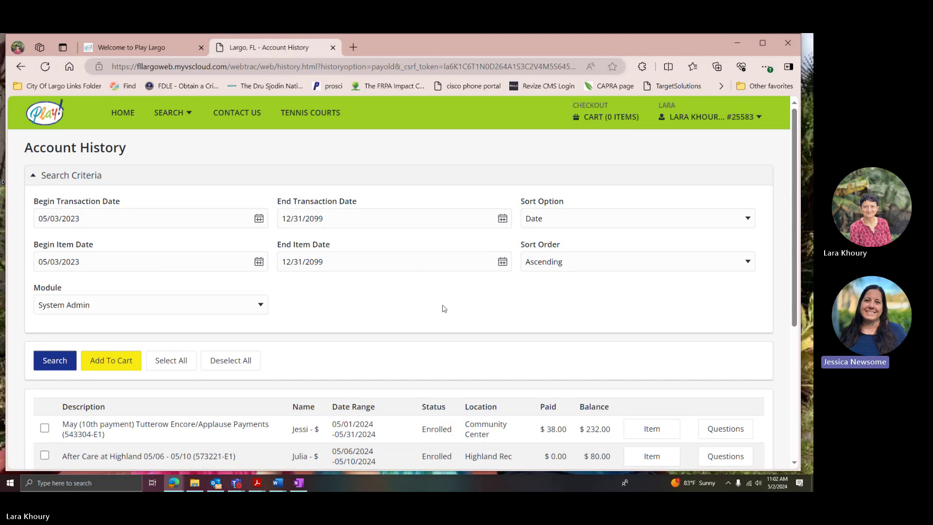
pyautogui.scroll(-3, 444, 308)
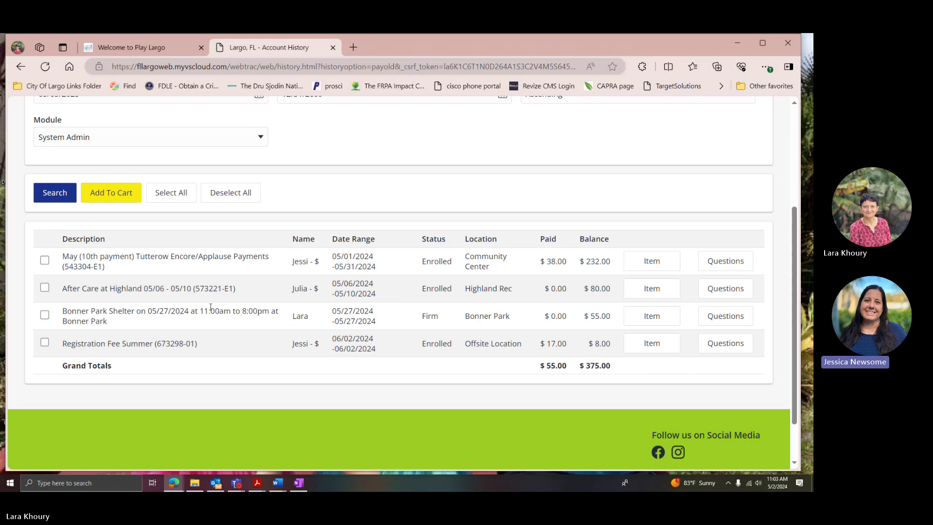
pyautogui.click(44, 288)
pyautogui.click(104, 192)
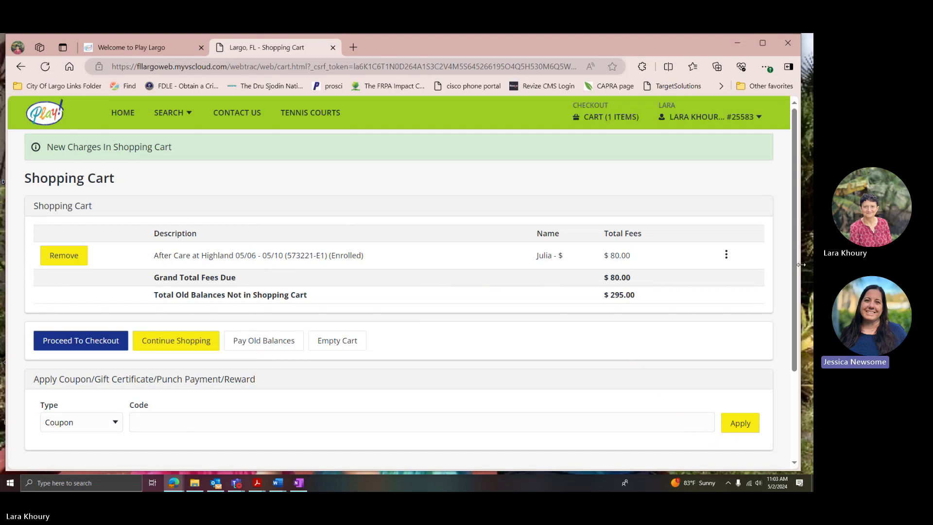
# - Narrow the browser window to examine the shopping cart's mobile layout, including the checkout and coupon options, and widen the window again
pyautogui.moveTo(801, 268); pyautogui.dragTo(306, 233)
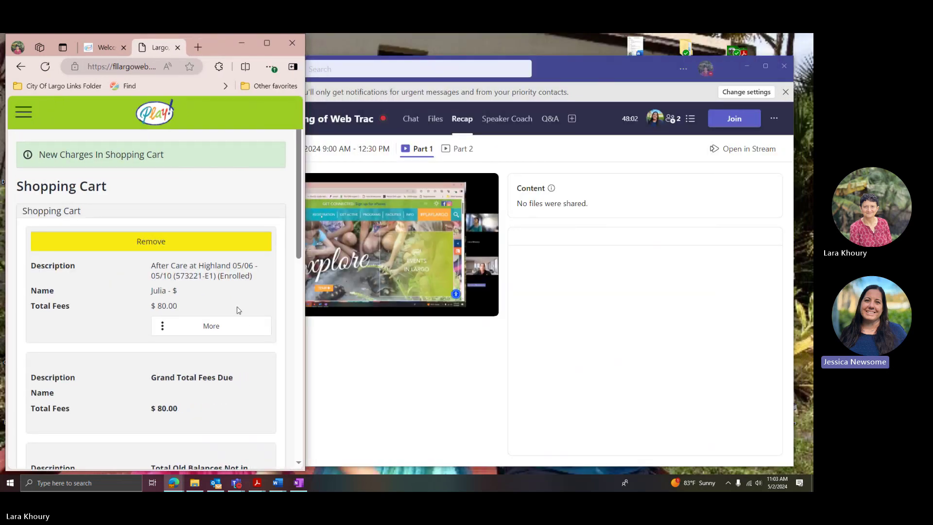
pyautogui.scroll(-6, 236, 310)
pyautogui.scroll(-2, 235, 311)
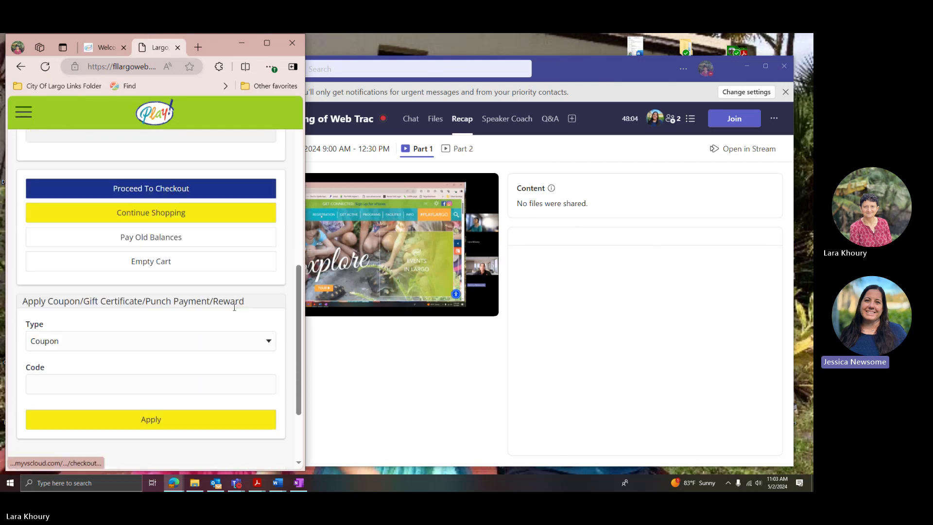
pyautogui.scroll(-1, 234, 308)
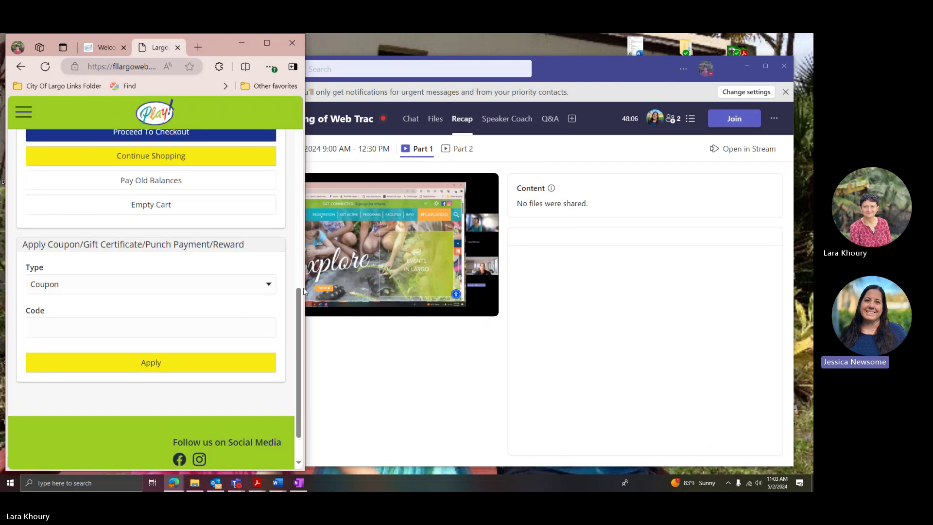
pyautogui.moveTo(306, 286); pyautogui.dragTo(812, 286)
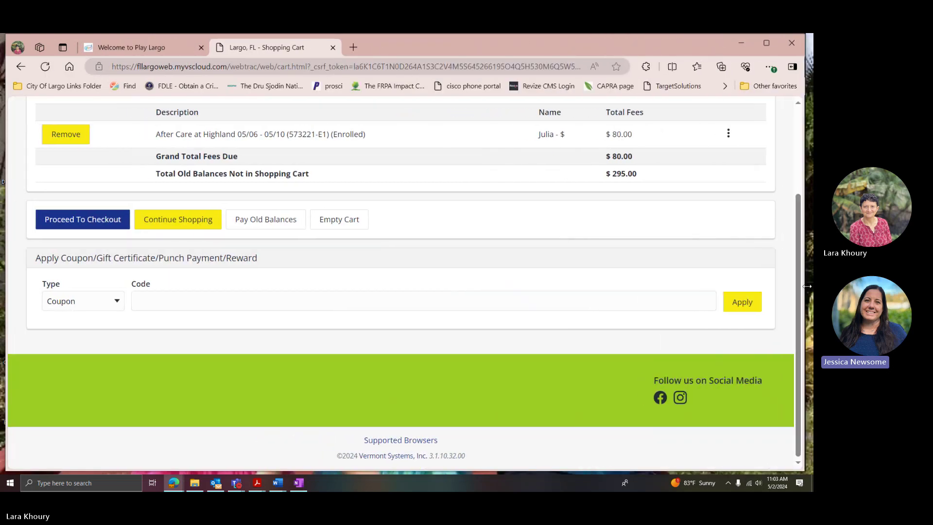
# - Add the old balances for May (10th payment) Tutterow Encore/Applause Payments and Registration Fee Summer to the cart
pyautogui.scroll(3, 448, 321)
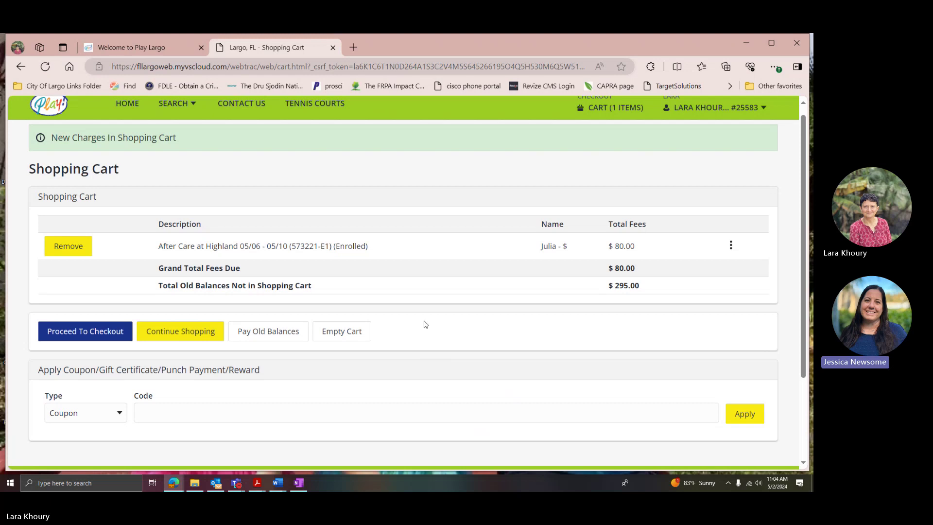
pyautogui.click(268, 337)
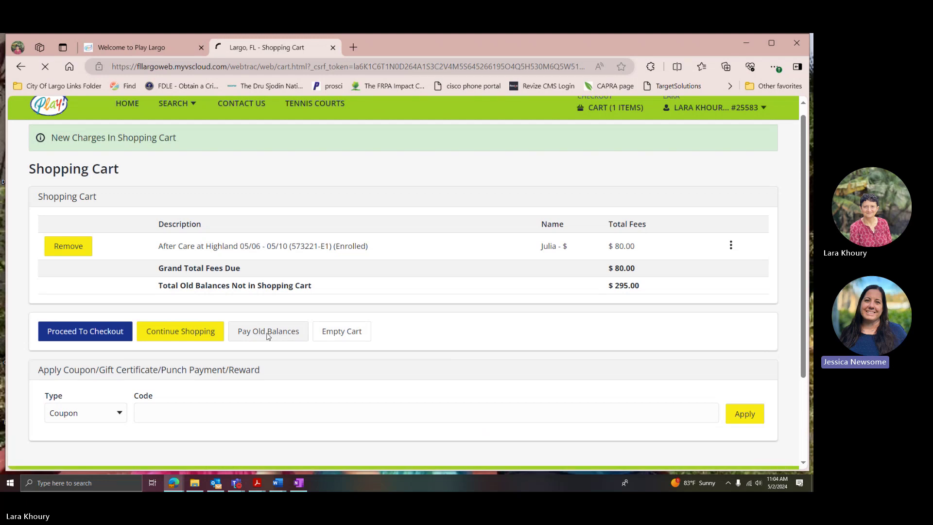
pyautogui.scroll(-3, 449, 375)
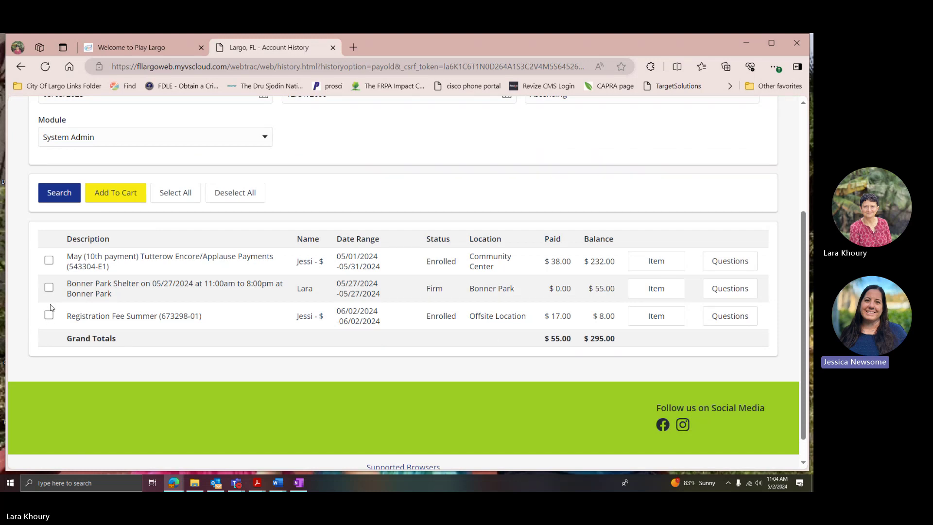
pyautogui.click(50, 268)
pyautogui.click(48, 316)
pyautogui.click(124, 201)
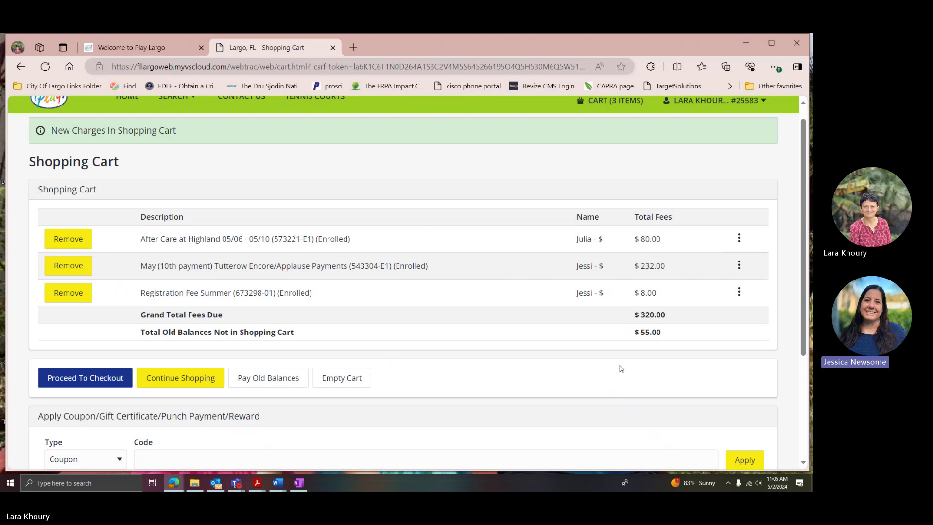
# - Proceed to checkout with the cart items, check the available payment methods, and keep Visa
pyautogui.scroll(-2, 620, 365)
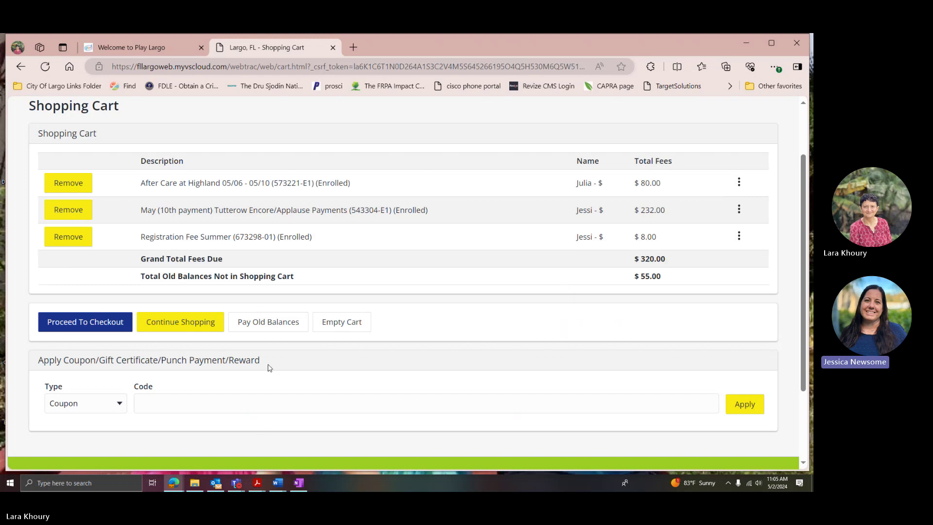
pyautogui.click(83, 321)
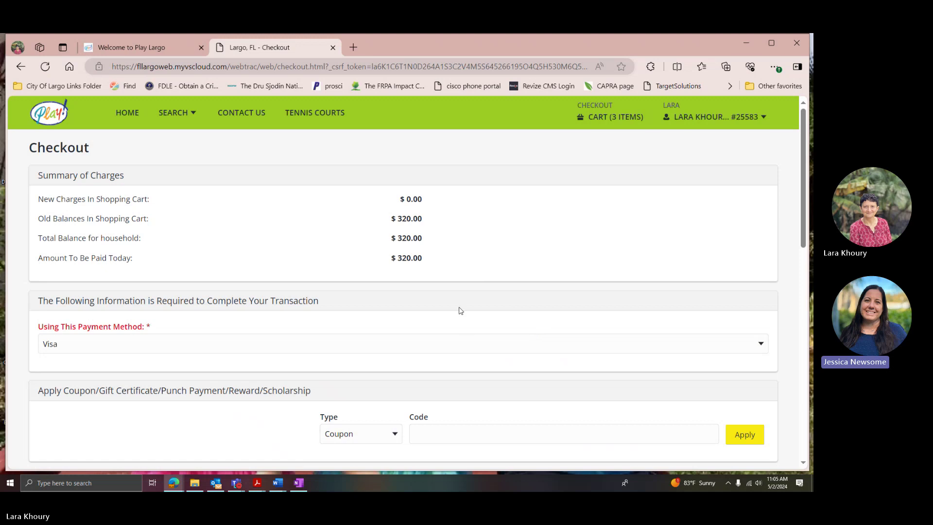
pyautogui.scroll(-2, 461, 321)
pyautogui.click(763, 236)
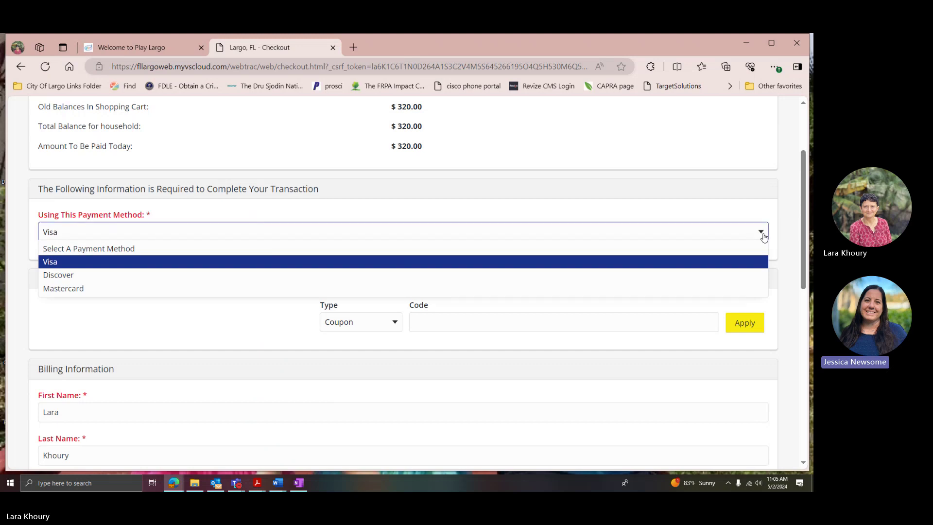
pyautogui.click(764, 236)
# - Leave the prefilled billing information as is, complete the reCAPTCHA check, and continue to payment authorization
pyautogui.scroll(-2, 574, 368)
pyautogui.scroll(-3, 573, 367)
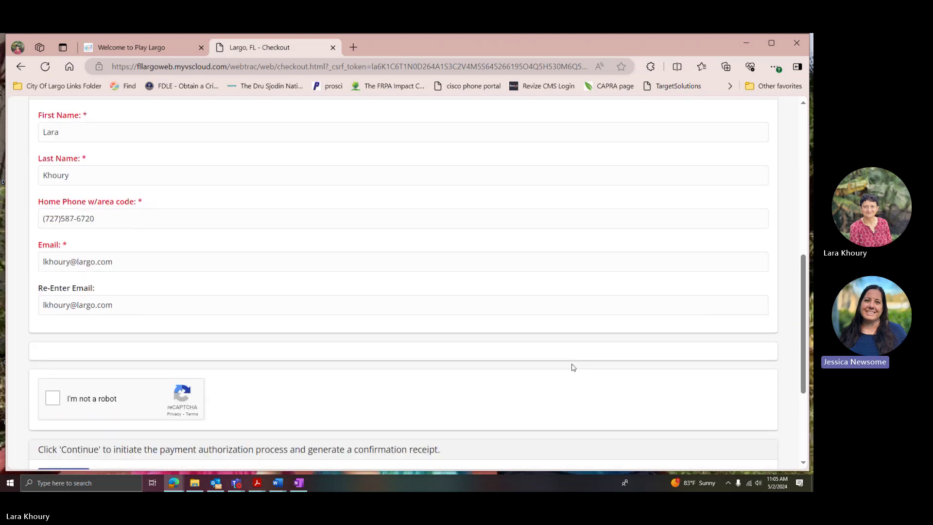
pyautogui.scroll(-1, 574, 368)
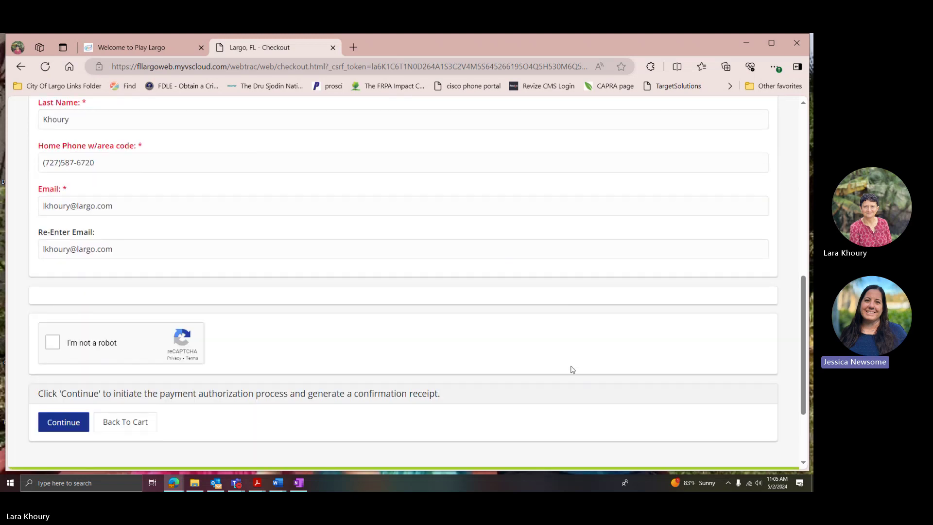
pyautogui.click(54, 346)
pyautogui.click(57, 423)
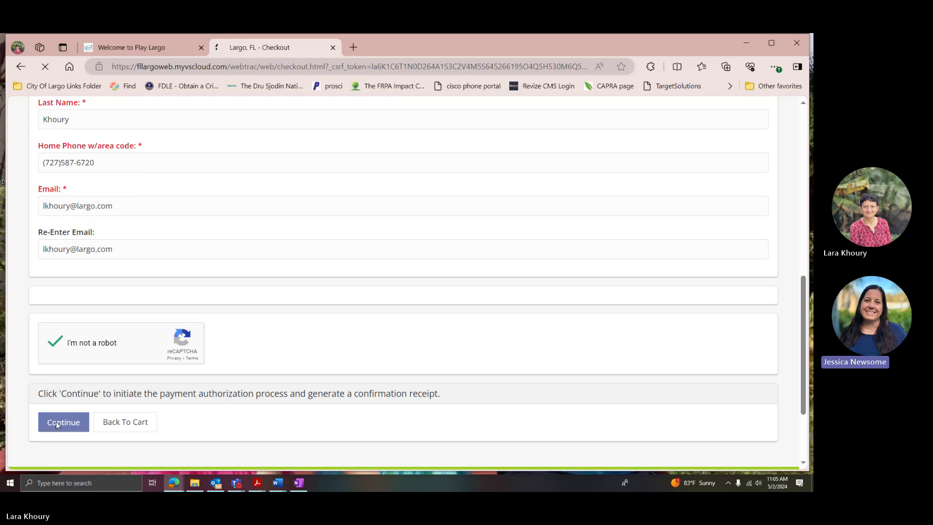